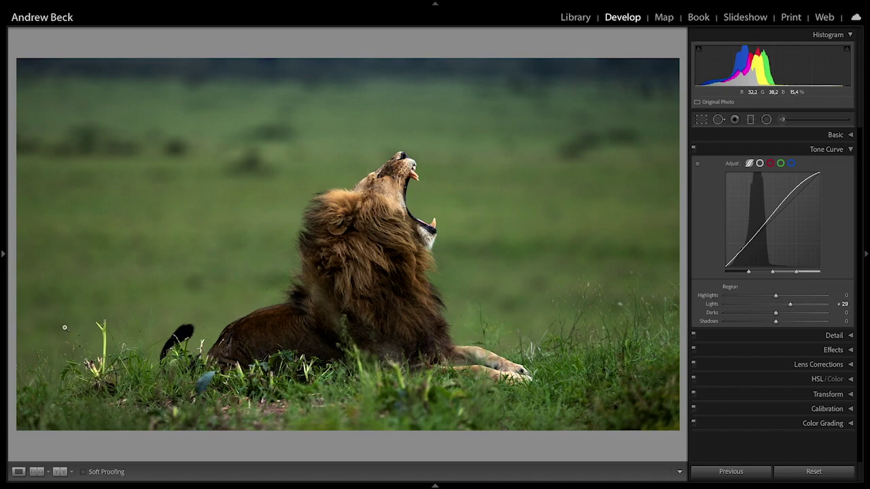
- Show the shooting info overlay and zoom in to inspect the lion's mane and open mouth
{"action": "key", "text": "i"}
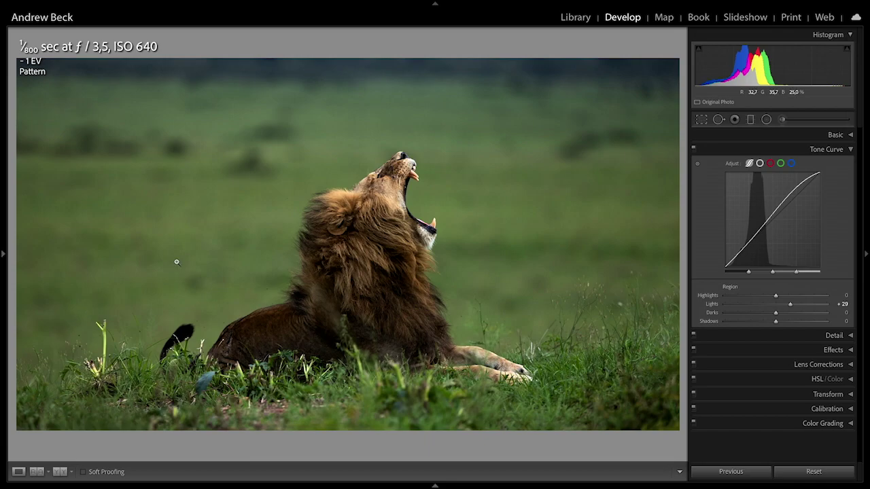
{"action": "left_click", "coordinate": [371, 228]}
{"action": "left_click_drag", "start_coordinate": [424, 145], "coordinate": [369, 235]}
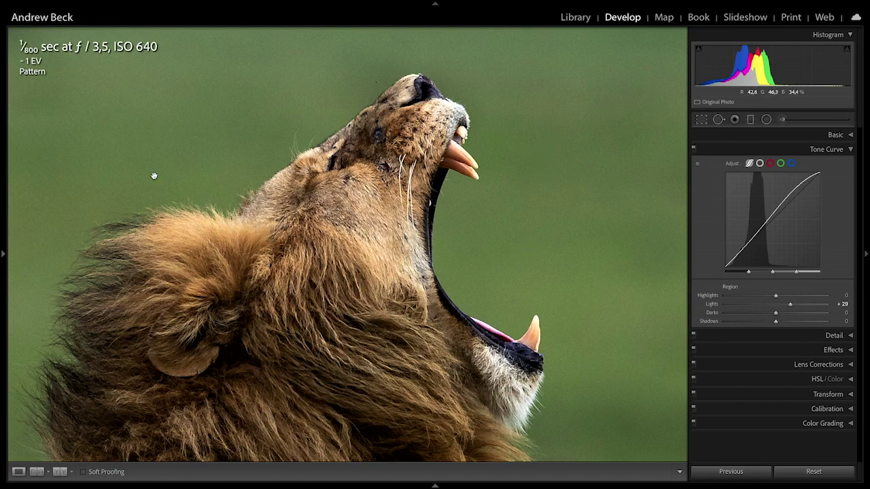
{"action": "left_click", "coordinate": [324, 255]}
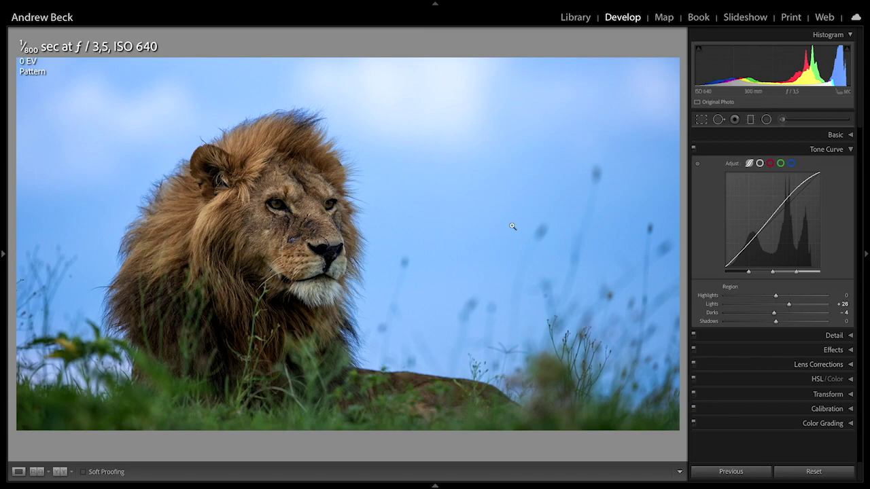
- Reset all edits on the blue-sky lion portrait and cycle the info overlay back to exposure info
{"action": "left_click", "coordinate": [813, 472]}
{"action": "key", "text": "i"}
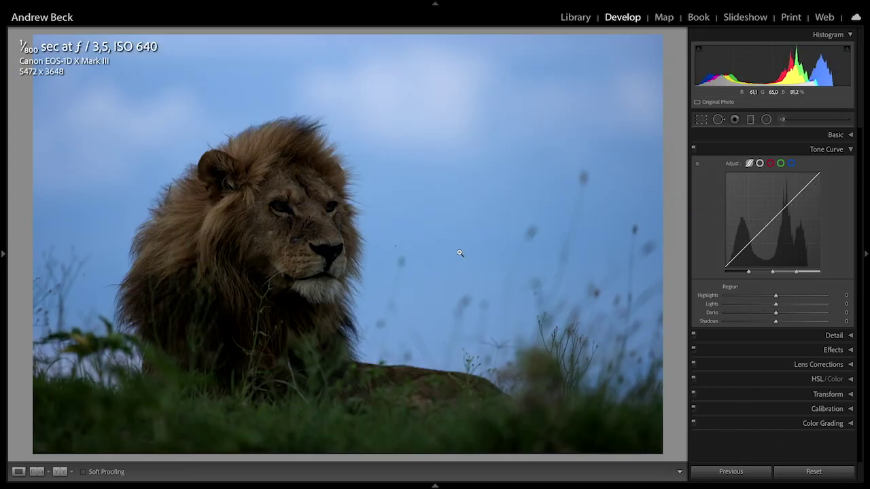
{"action": "key", "text": "i"}
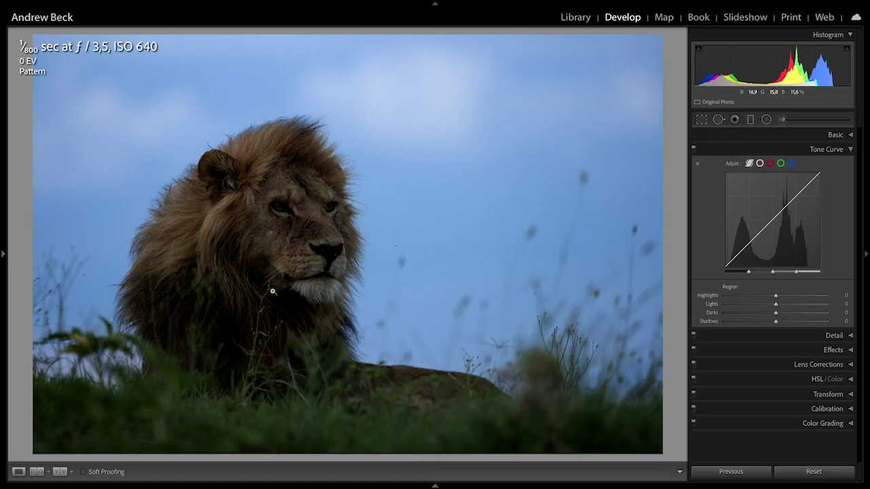
- Expand the Basic panel and zoom to 1:1 to check detail in the mane and chin
{"action": "left_click", "coordinate": [834, 134]}
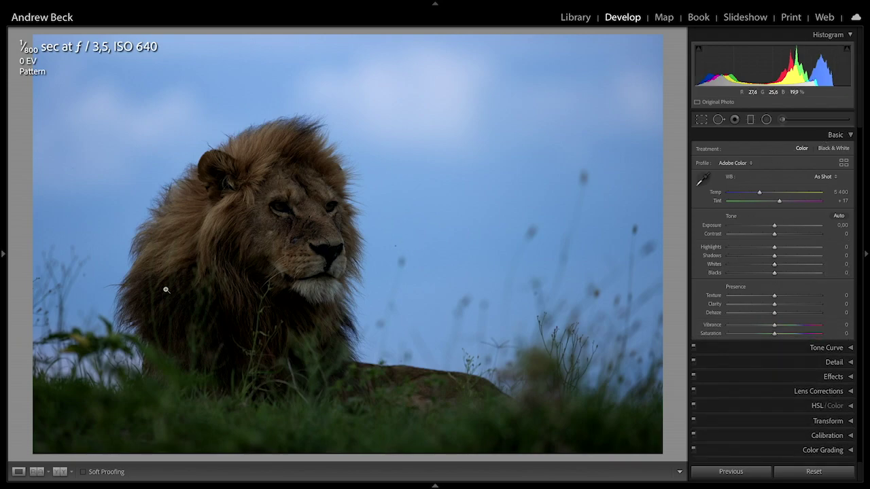
{"action": "left_click", "coordinate": [265, 306]}
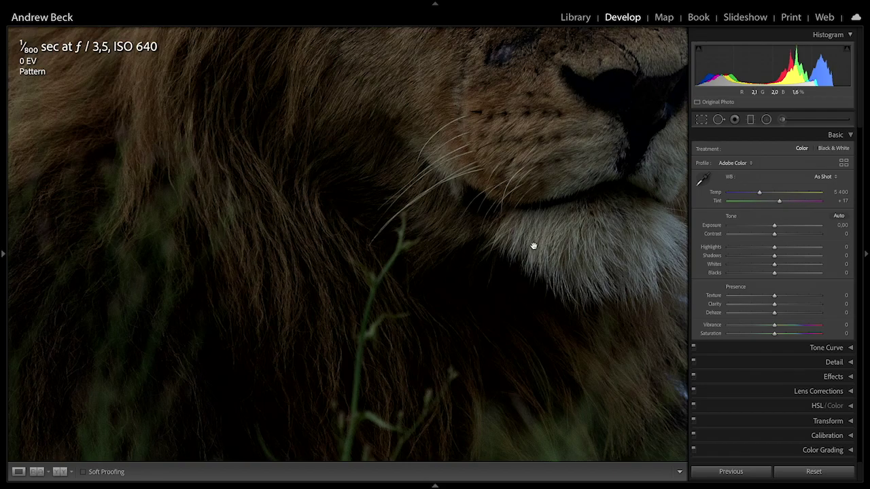
{"action": "left_click", "coordinate": [374, 229]}
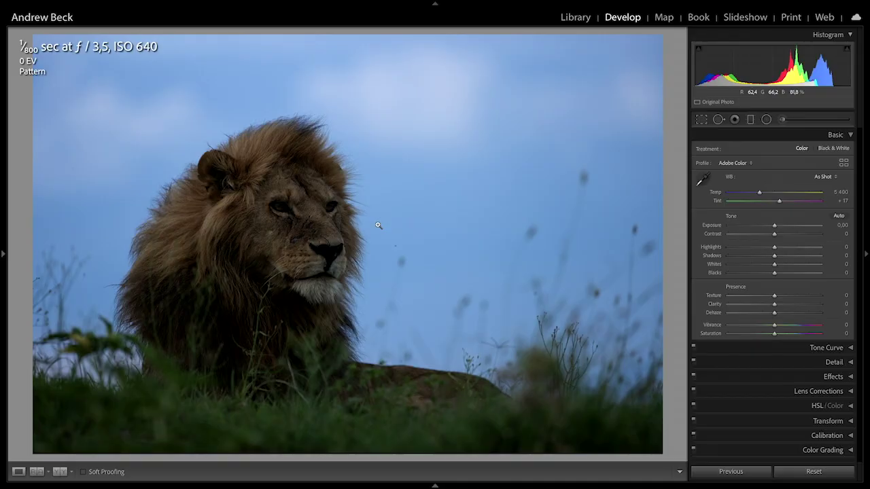
{"action": "left_click", "coordinate": [378, 292]}
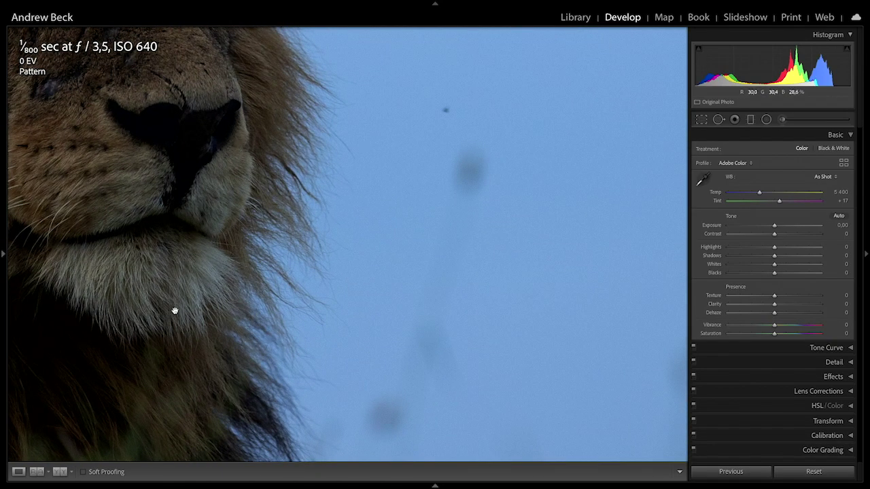
{"action": "left_click", "coordinate": [171, 219]}
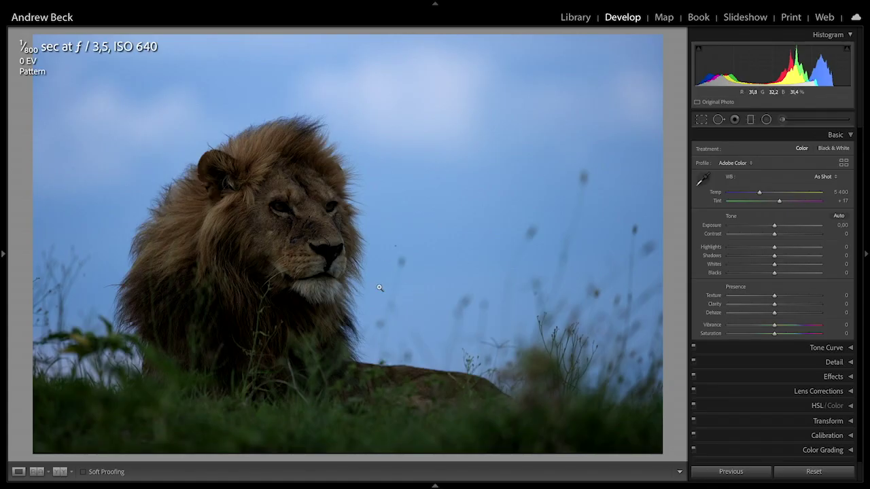
- Inspect the lion's face and eyes close up, then lower Exposure to -0.60
{"action": "left_click", "coordinate": [254, 233]}
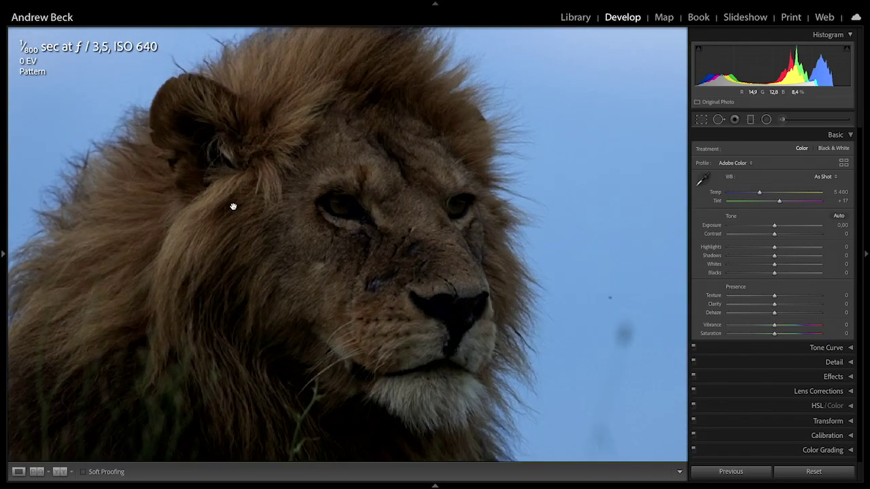
{"action": "left_click_drag", "start_coordinate": [268, 166], "coordinate": [302, 211]}
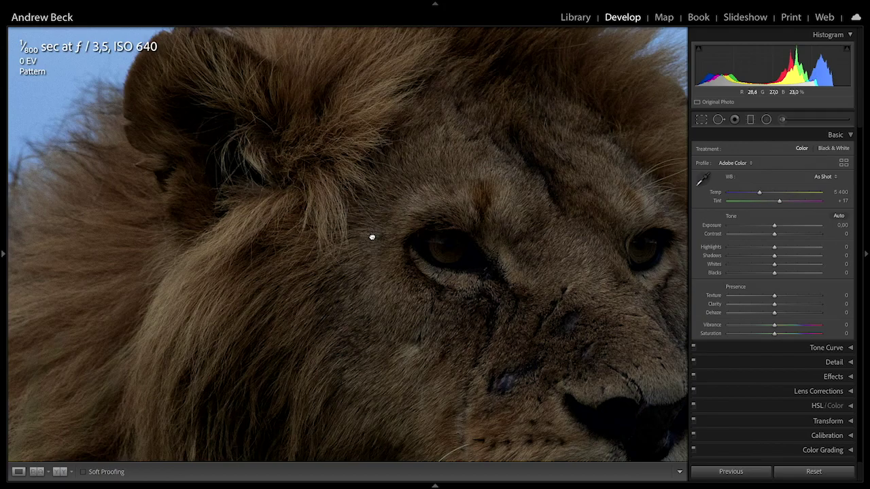
{"action": "left_click_drag", "start_coordinate": [372, 236], "coordinate": [424, 266]}
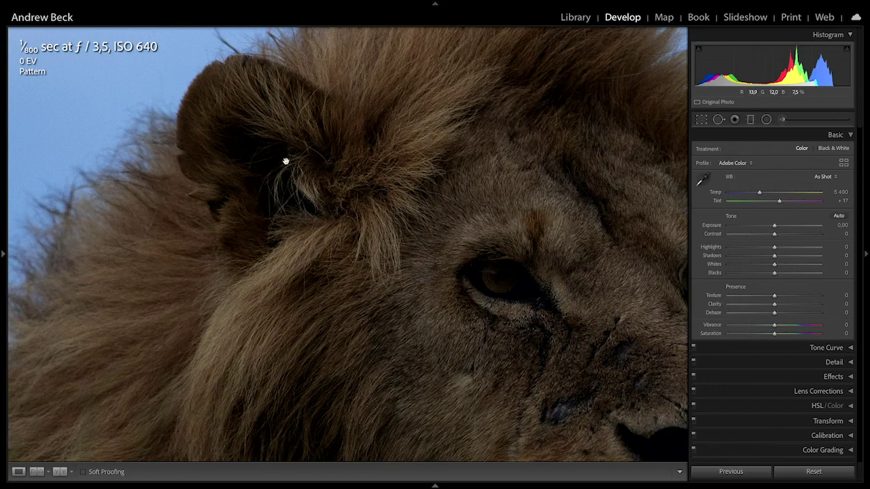
{"action": "left_click_drag", "start_coordinate": [483, 258], "coordinate": [299, 221]}
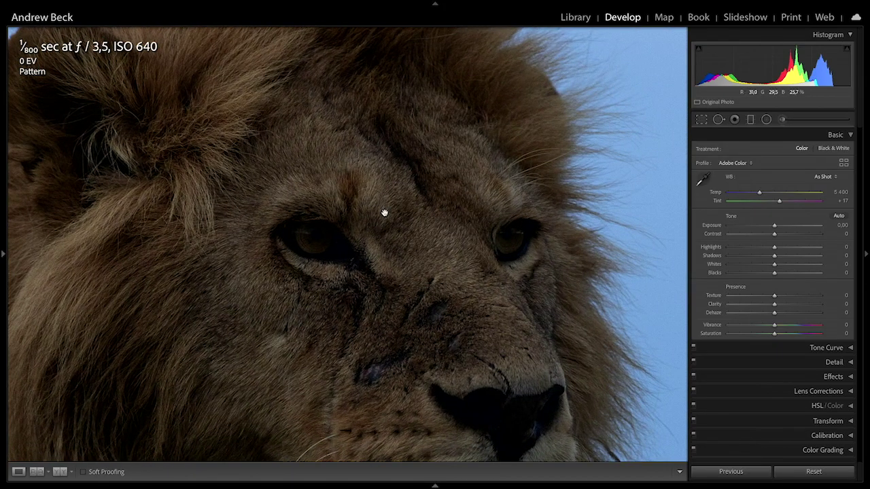
{"action": "left_click_drag", "start_coordinate": [354, 315], "coordinate": [336, 305]}
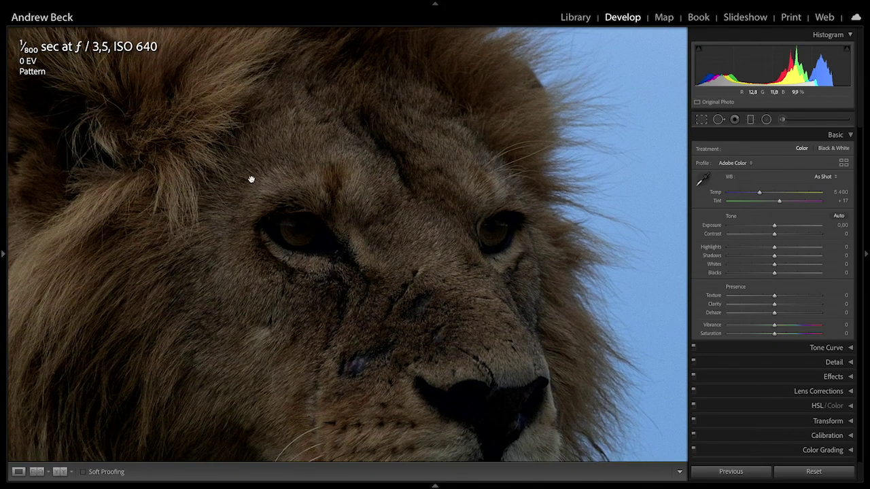
{"action": "left_click", "coordinate": [365, 230]}
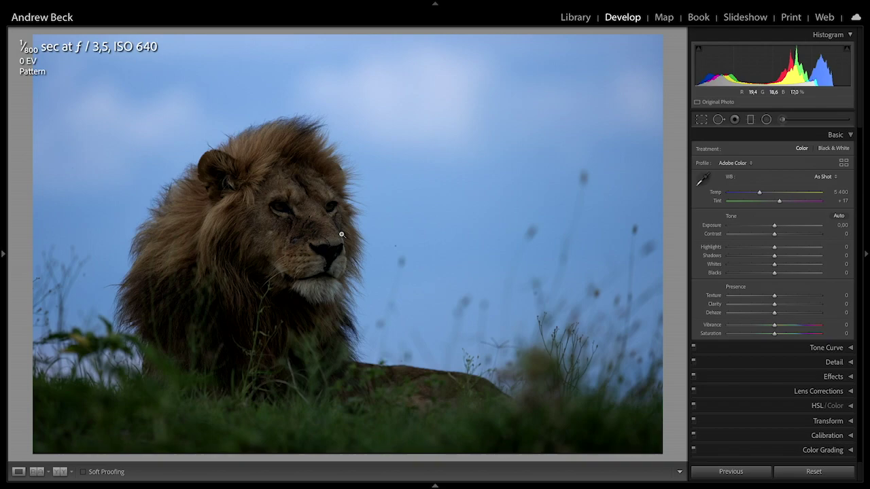
{"action": "mouse_move", "coordinate": [774, 225]}
{"action": "left_mouse_down"}
{"action": "mouse_move", "coordinate": [783, 228]}
{"action": "mouse_move", "coordinate": [770, 228]}
{"action": "left_mouse_up"}
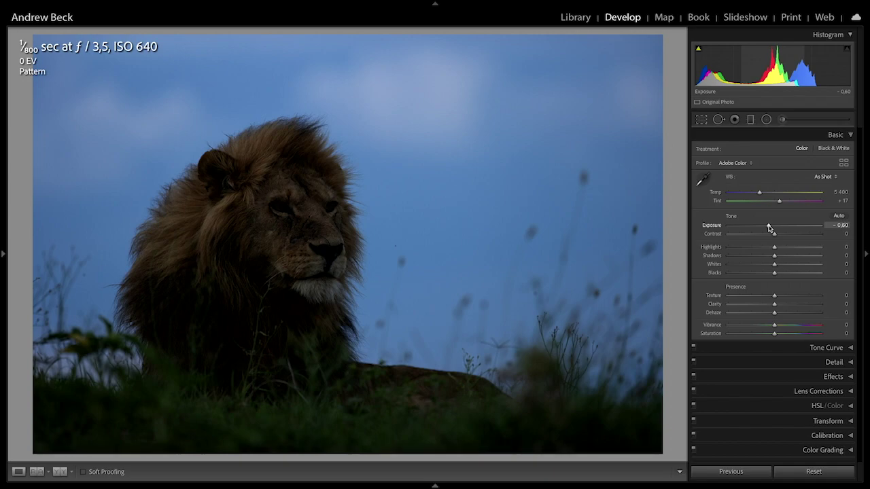
- Return the blue-sky lion photo's Exposure slider to 0.00, restoring its original brightness
{"action": "double_click", "coordinate": [769, 226]}
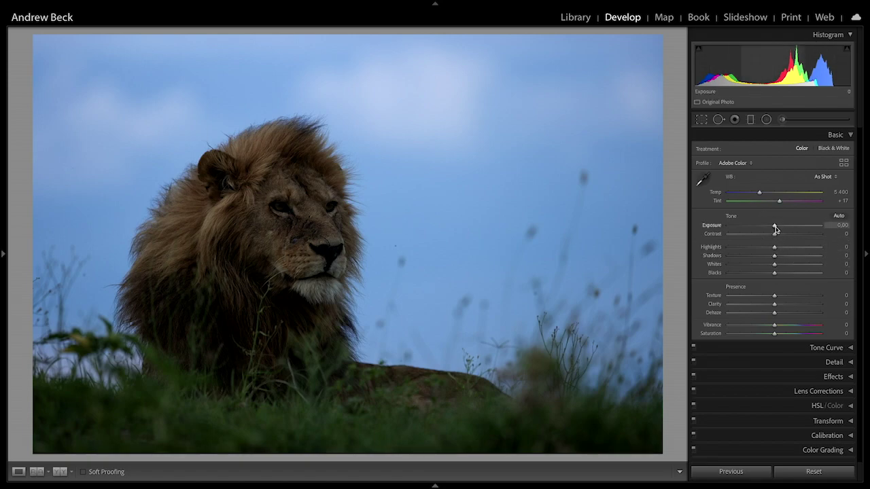
- Raise Exposure to +0.05 and pull Highlights down to -30
{"action": "left_click_drag", "start_coordinate": [775, 229], "coordinate": [776, 229]}
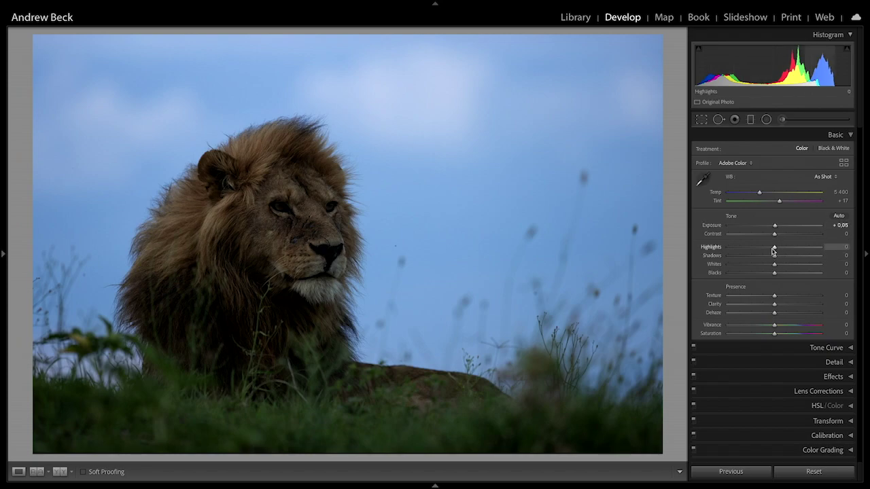
{"action": "left_click_drag", "start_coordinate": [767, 250], "coordinate": [743, 250]}
{"action": "double_click", "coordinate": [743, 249]}
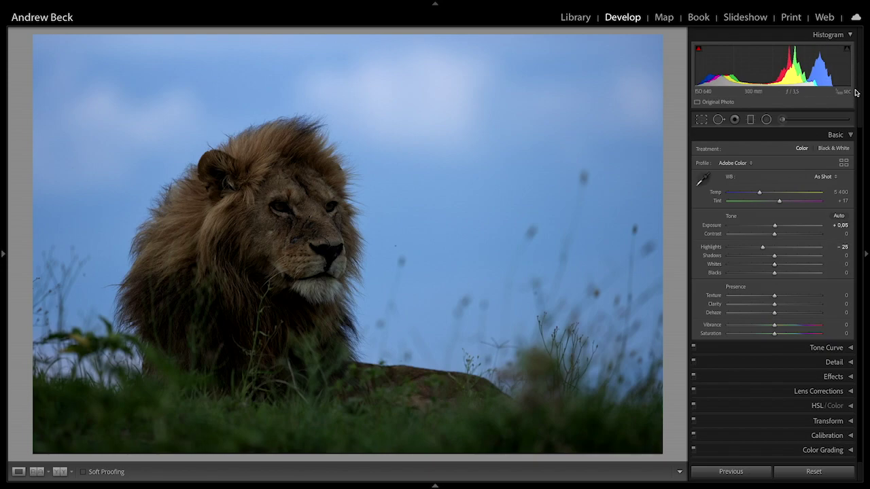
{"action": "double_click", "coordinate": [762, 247]}
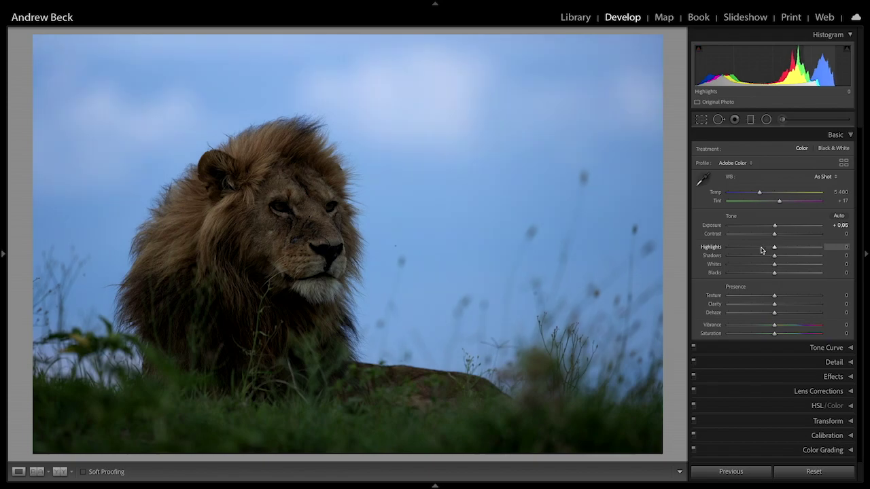
{"action": "left_click", "coordinate": [762, 248]}
{"action": "left_click_drag", "start_coordinate": [762, 250], "coordinate": [760, 250]}
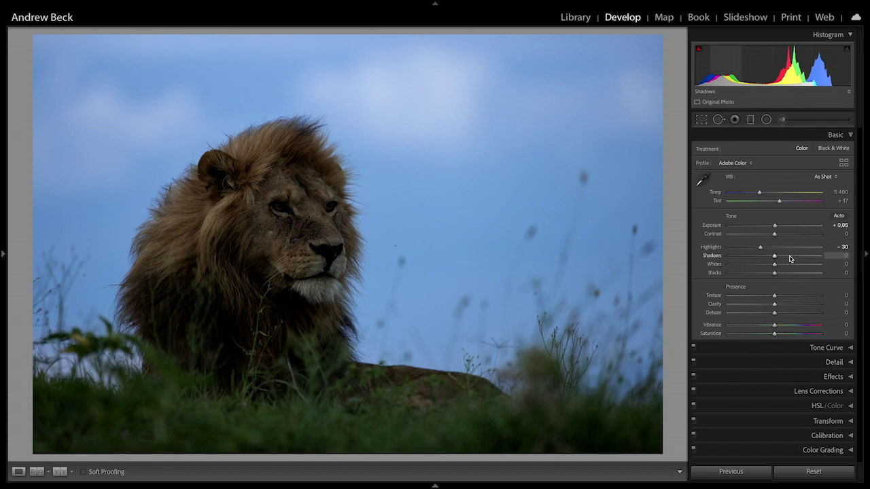
- Lift Shadows to +48 to brighten the lion's darker fur
{"action": "left_click", "coordinate": [790, 256]}
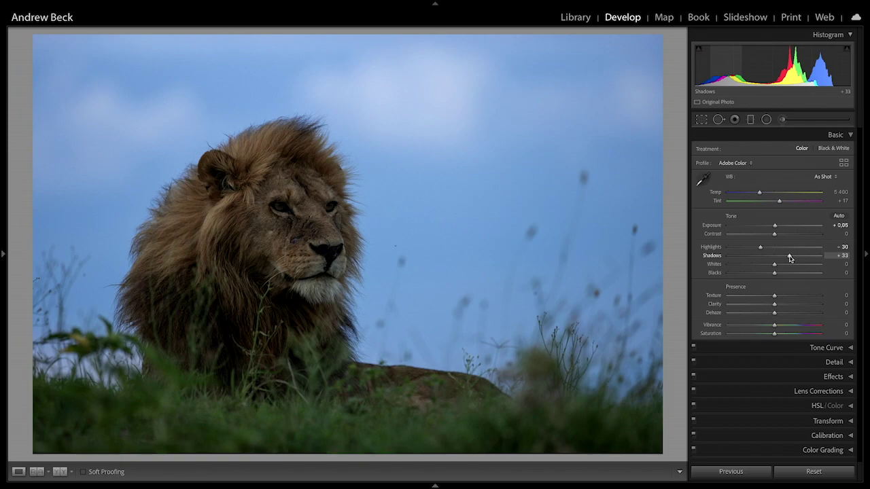
{"action": "left_click_drag", "start_coordinate": [790, 257], "coordinate": [796, 258]}
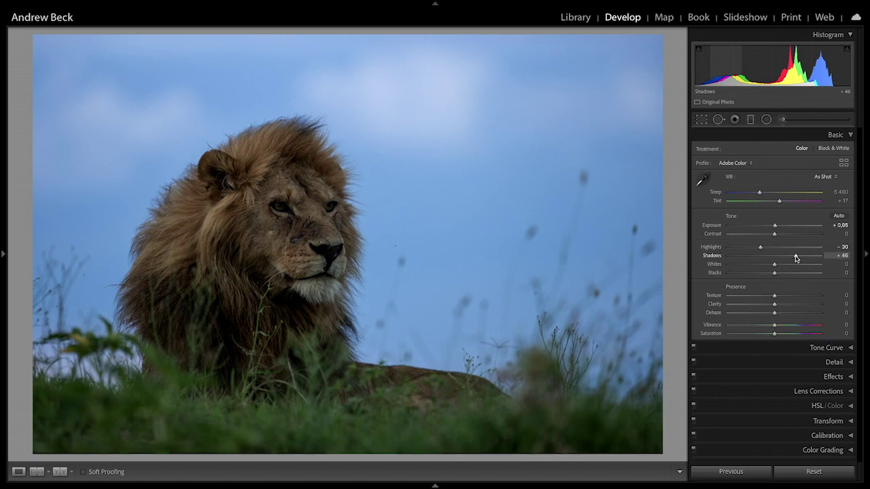
{"action": "left_click_drag", "start_coordinate": [795, 257], "coordinate": [797, 259]}
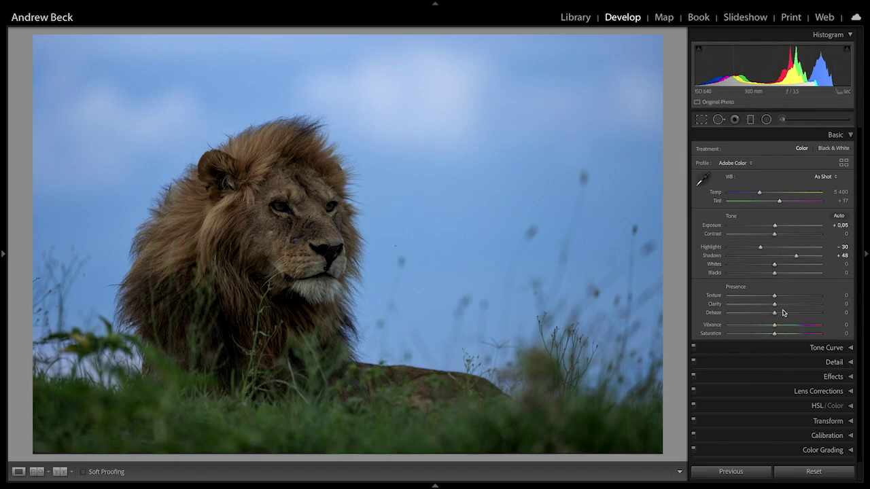
- Set Whites to +26, Vibrance to +11, Saturation to +5 and cool Temp to 5226
{"action": "left_click_drag", "start_coordinate": [774, 264], "coordinate": [785, 267]}
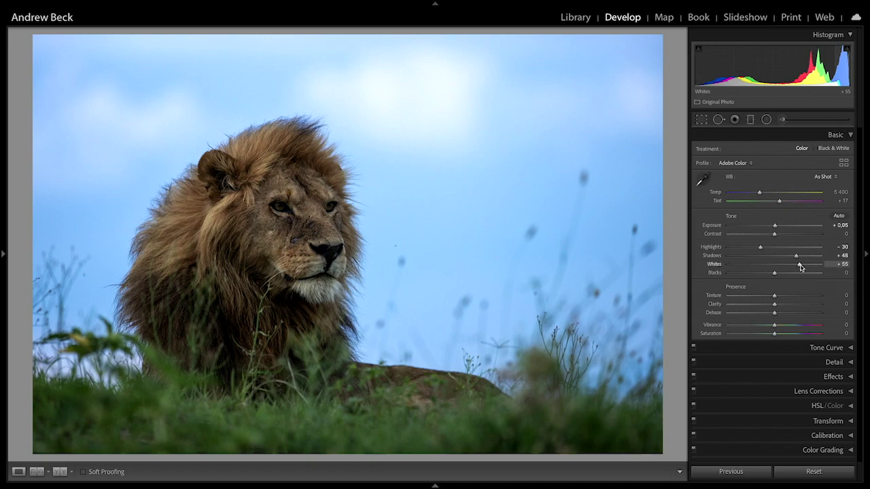
{"action": "mouse_move", "coordinate": [801, 267]}
{"action": "left_mouse_down"}
{"action": "mouse_move", "coordinate": [776, 267]}
{"action": "mouse_move", "coordinate": [787, 268]}
{"action": "left_mouse_up"}
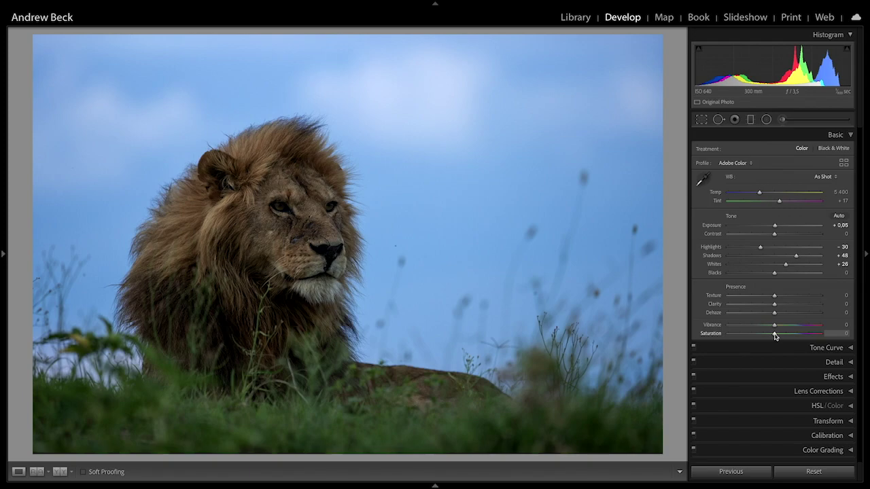
{"action": "left_click_drag", "start_coordinate": [774, 336], "coordinate": [776, 336]}
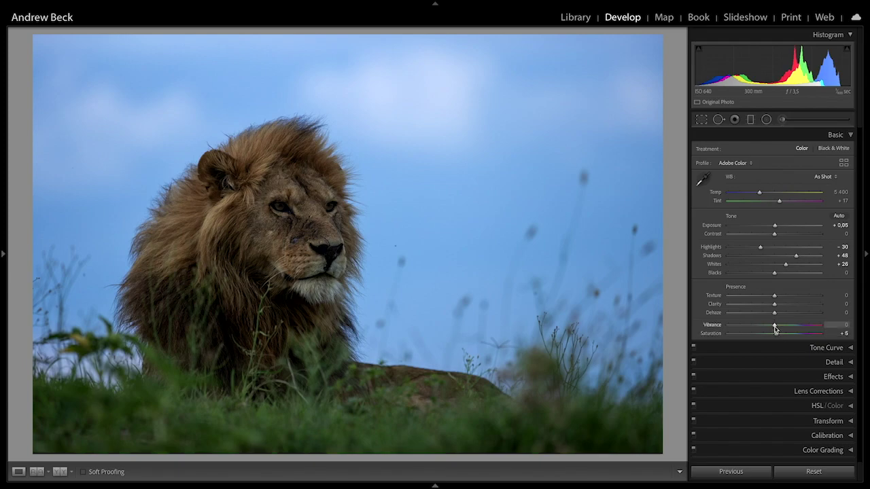
{"action": "left_click_drag", "start_coordinate": [775, 329], "coordinate": [780, 330]}
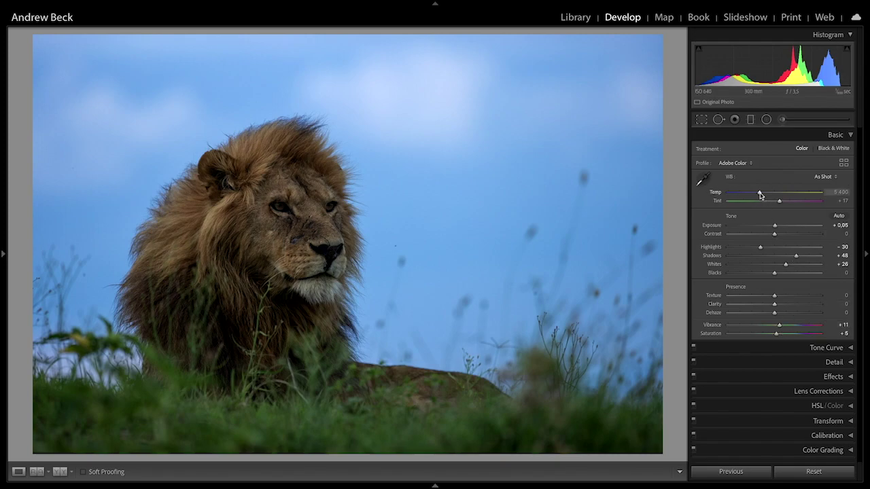
{"action": "left_click_drag", "start_coordinate": [759, 195], "coordinate": [758, 195]}
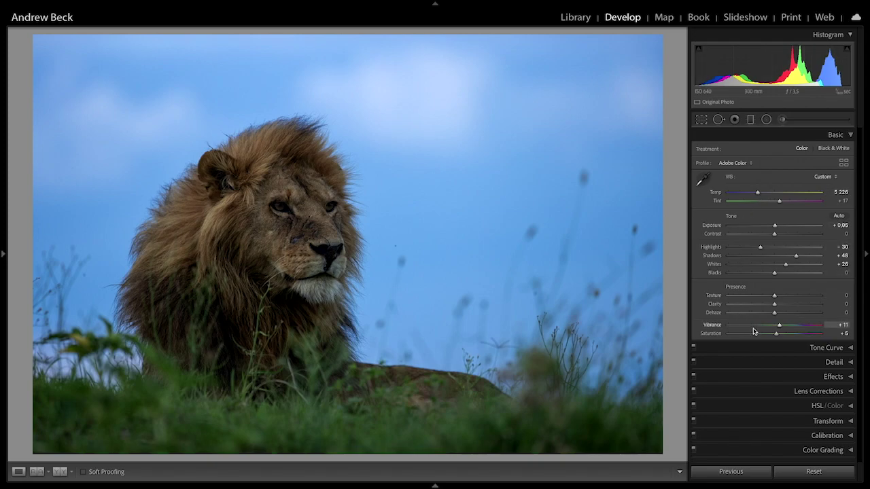
{"action": "key", "text": "backslash"}
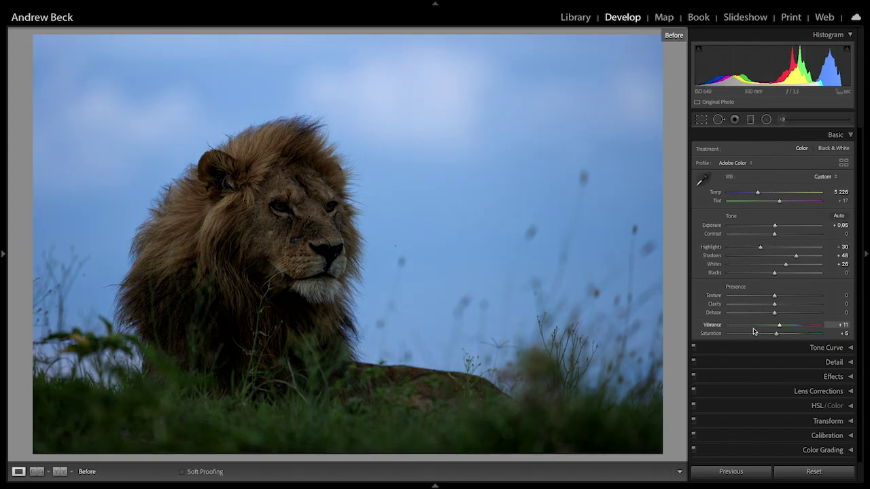
{"action": "key", "text": "backslash"}
{"action": "key", "text": "backslash"}
{"action": "key", "text": "backslash"}
{"action": "key", "text": "backslash"}
{"action": "key", "text": "backslash"}
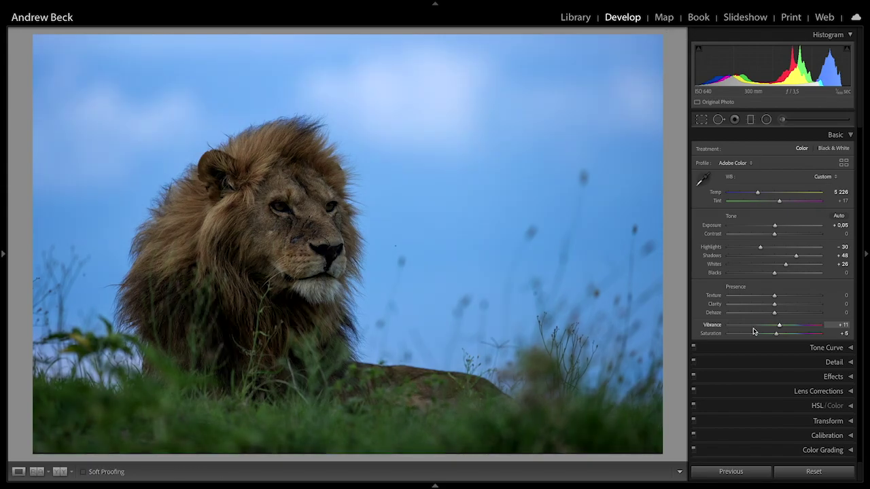
{"action": "key", "text": "backslash"}
{"action": "key", "text": "backslash"}
{"action": "key", "text": "backslash"}
{"action": "key", "text": "backslash"}
{"action": "key", "text": "backslash"}
{"action": "key", "text": "backslash"}
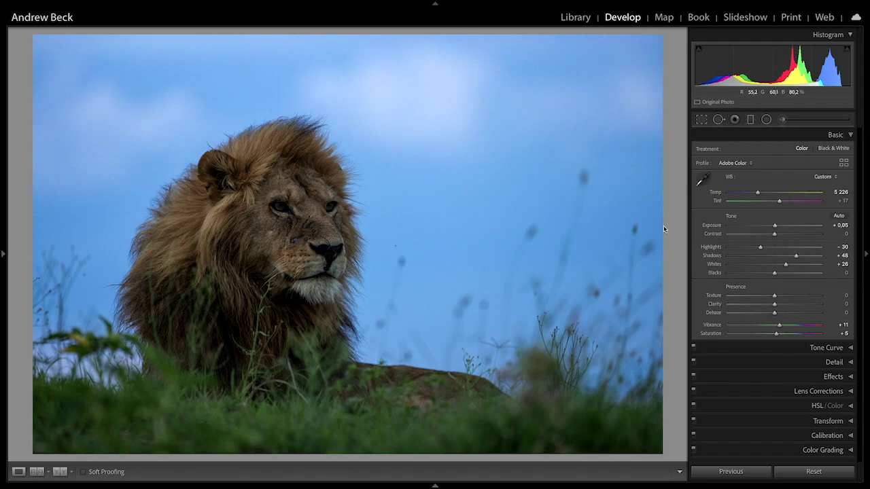
{"action": "key", "text": "backslash"}
{"action": "key", "text": "backslash"}
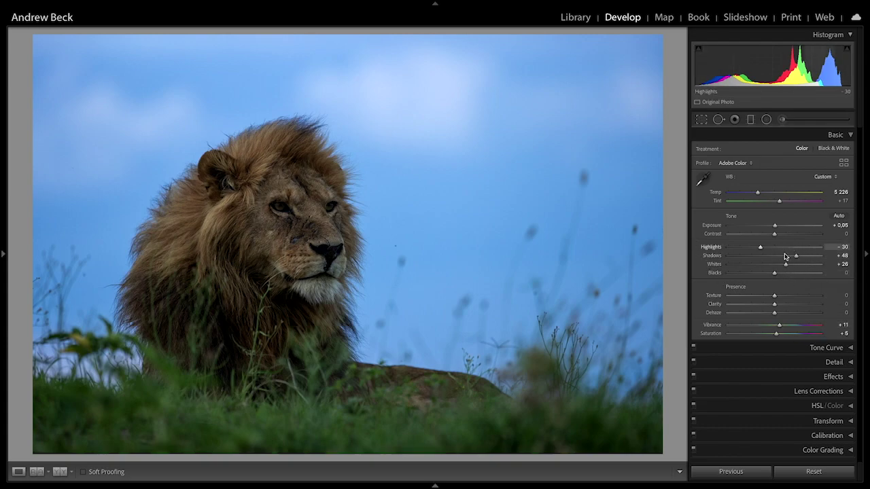
- Expand the Tone Curve panel and set Lights to +8 and Shadows to −3
{"action": "left_click", "coordinate": [834, 349]}
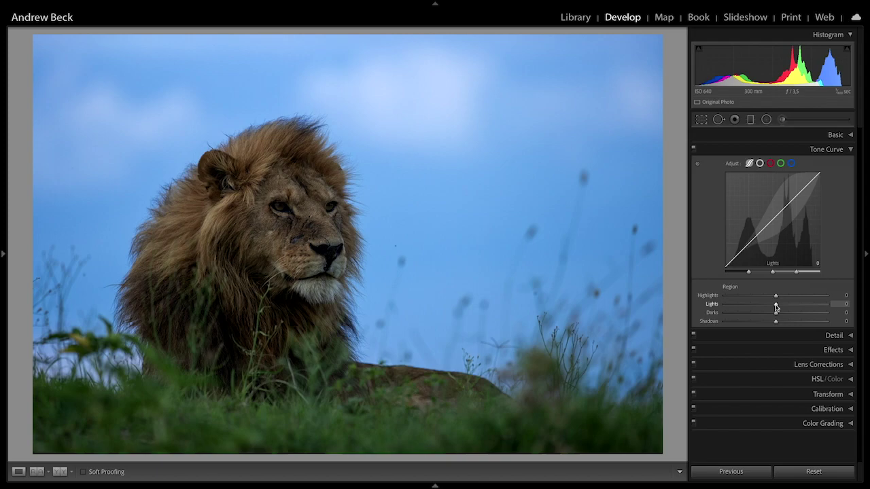
{"action": "left_click_drag", "start_coordinate": [776, 308], "coordinate": [780, 307]}
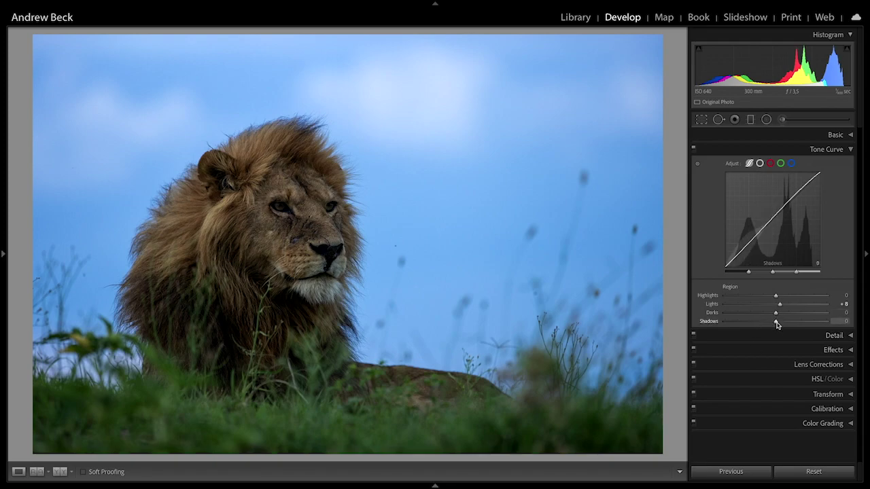
{"action": "left_click_drag", "start_coordinate": [776, 323], "coordinate": [774, 325]}
- Toggle the tone curve off and on repeatedly to compare before and after
{"action": "left_click", "coordinate": [693, 150]}
{"action": "left_click", "coordinate": [693, 150]}
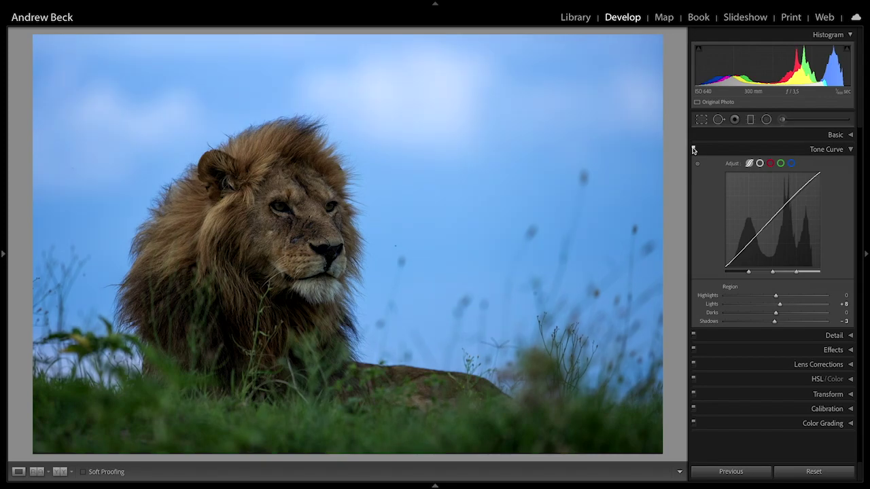
{"action": "left_click", "coordinate": [693, 150]}
{"action": "left_click", "coordinate": [693, 150]}
{"action": "left_click", "coordinate": [693, 150]}
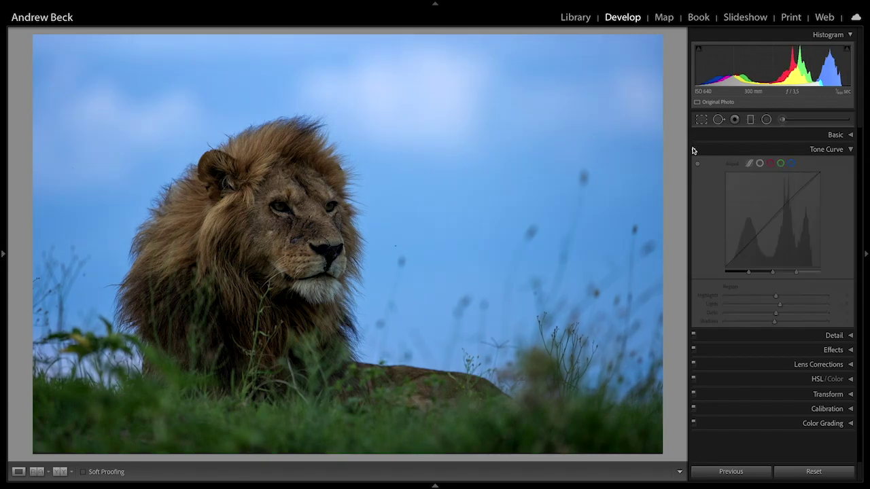
{"action": "left_click", "coordinate": [693, 151]}
{"action": "left_click", "coordinate": [693, 150]}
{"action": "left_click", "coordinate": [694, 150]}
{"action": "left_click", "coordinate": [693, 150]}
{"action": "left_click", "coordinate": [693, 151]}
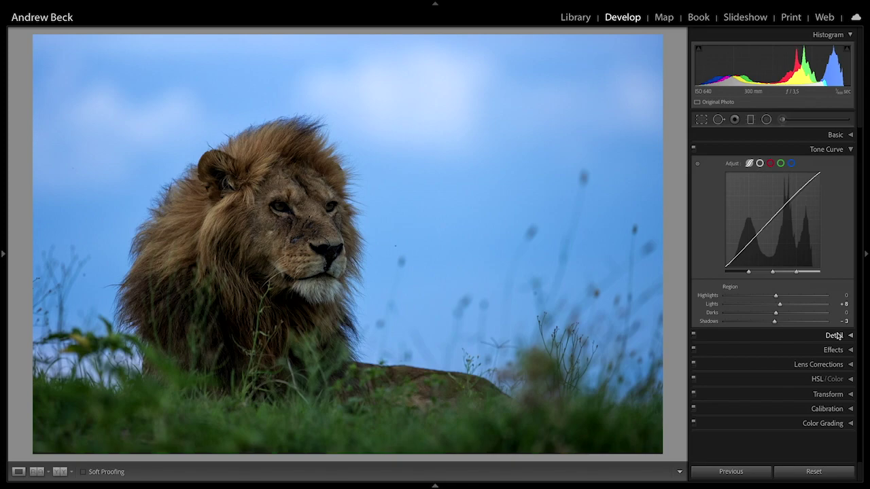
- Expand the Detail panel and fix its preview on the lion's eye
{"action": "left_click", "coordinate": [835, 337]}
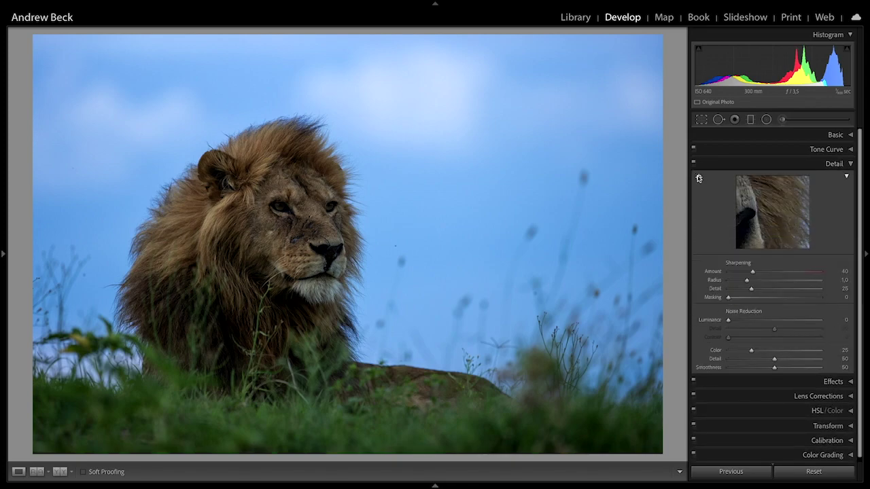
{"action": "left_click", "coordinate": [699, 178]}
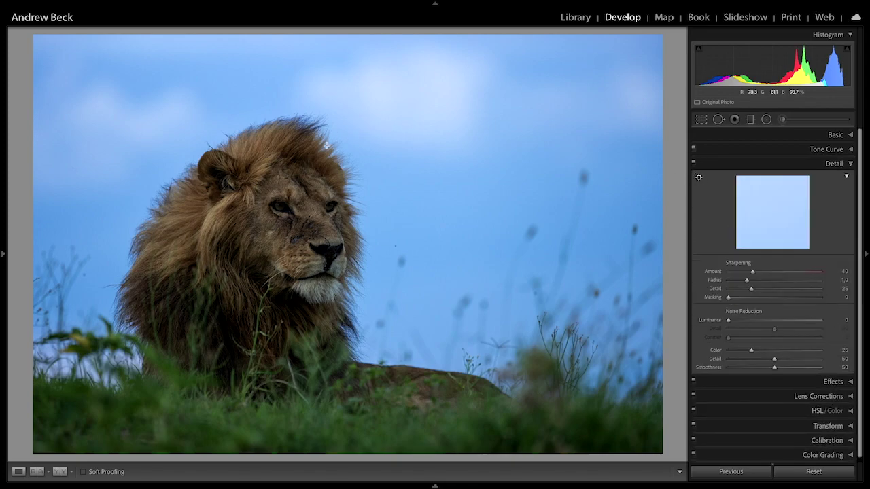
{"action": "left_click", "coordinate": [279, 205]}
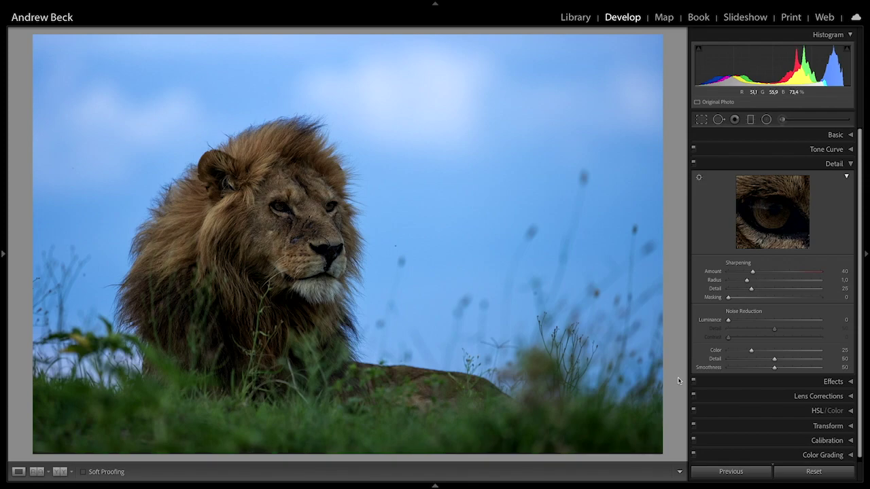
- Raise sharpening Masking to 71 while viewing the mask, then set Amount to 61
{"action": "key", "text": "alt"}
{"action": "left_click", "coordinate": [728, 299], "text": "alt"}
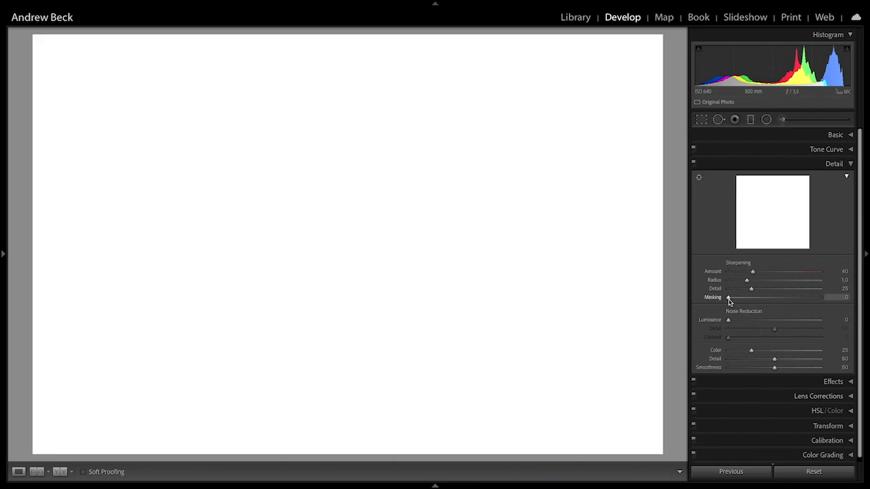
{"action": "mouse_move", "coordinate": [728, 301]}
{"action": "left_mouse_down"}
{"action": "mouse_move", "coordinate": [747, 301]}
{"action": "mouse_move", "coordinate": [736, 304]}
{"action": "left_mouse_up"}
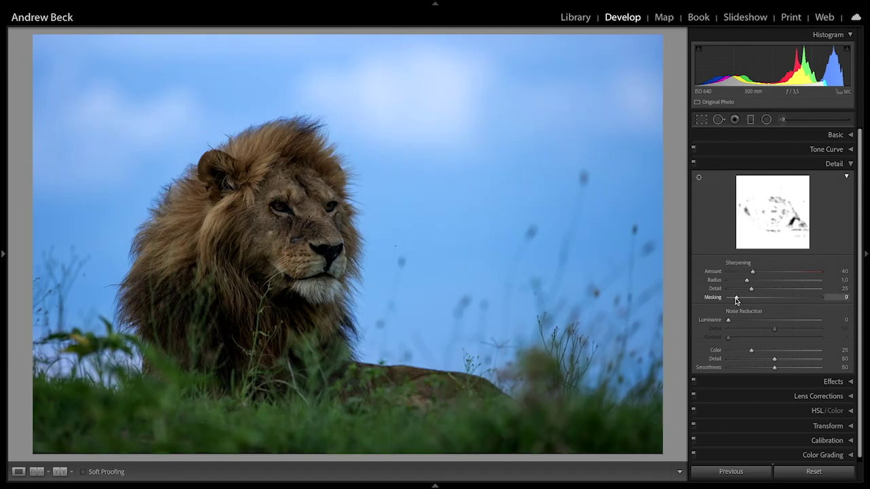
{"action": "left_click", "coordinate": [735, 300], "text": "alt"}
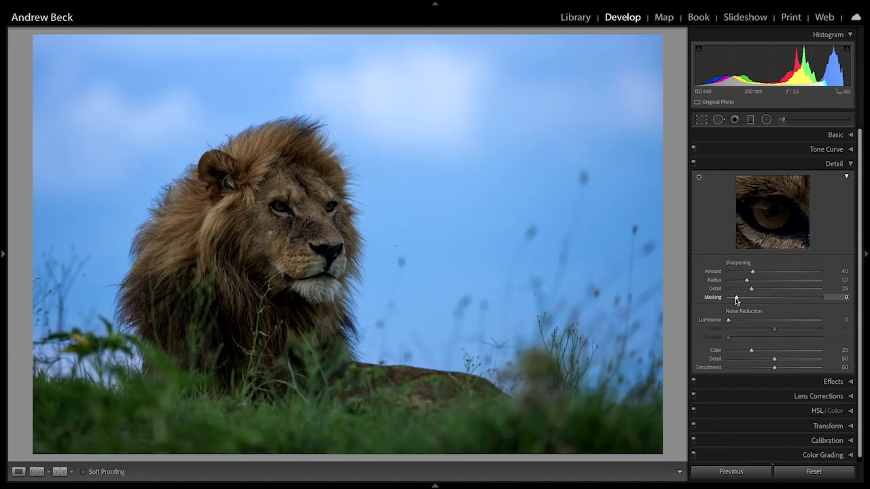
{"action": "left_click", "coordinate": [736, 299], "text": "alt"}
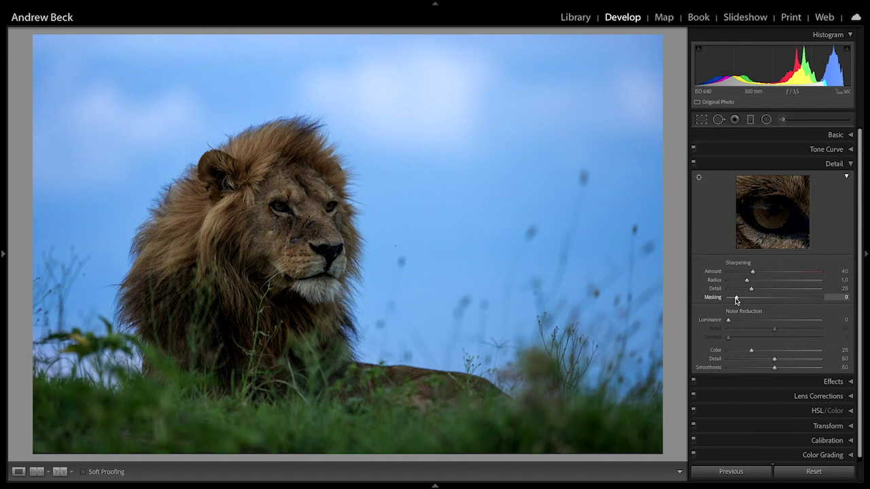
{"action": "left_click", "coordinate": [735, 300], "text": "alt"}
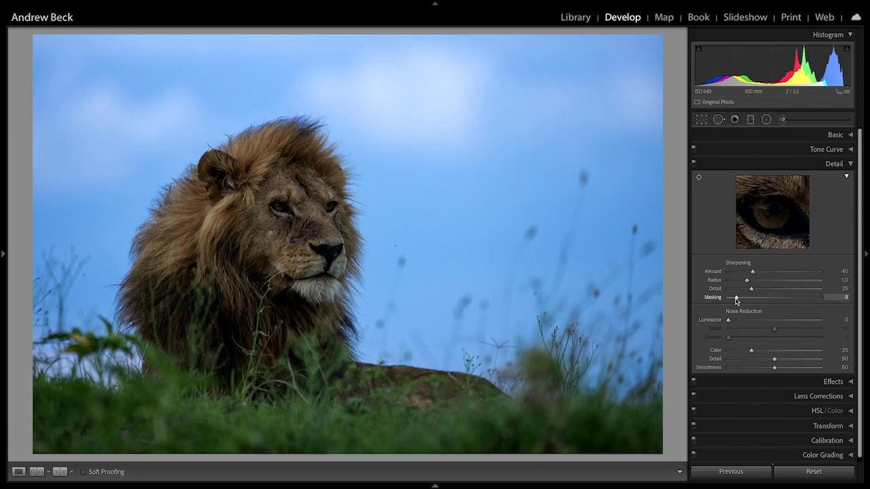
{"action": "left_click", "coordinate": [735, 300], "text": "alt"}
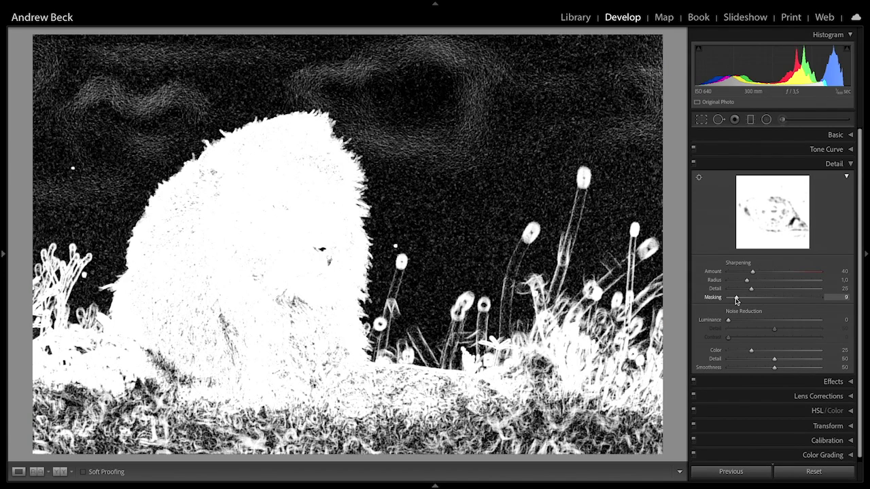
{"action": "left_click_drag", "start_coordinate": [737, 300], "coordinate": [788, 301]}
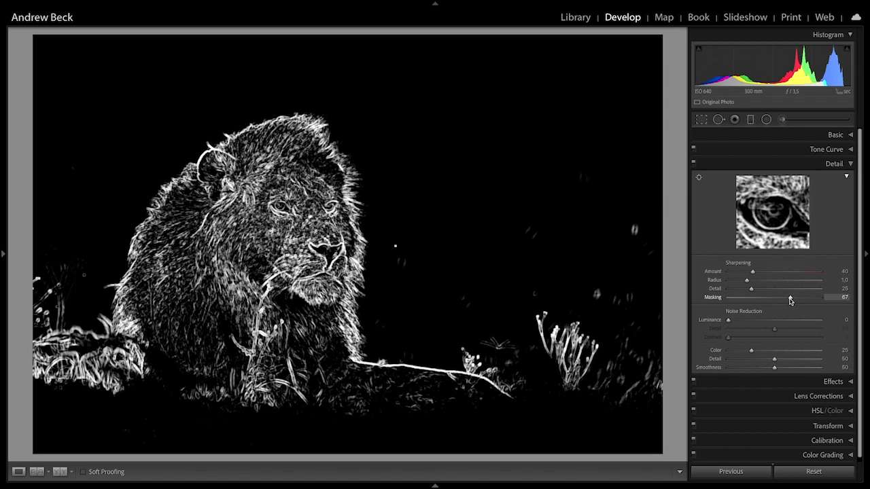
{"action": "left_click_drag", "start_coordinate": [791, 301], "coordinate": [794, 301]}
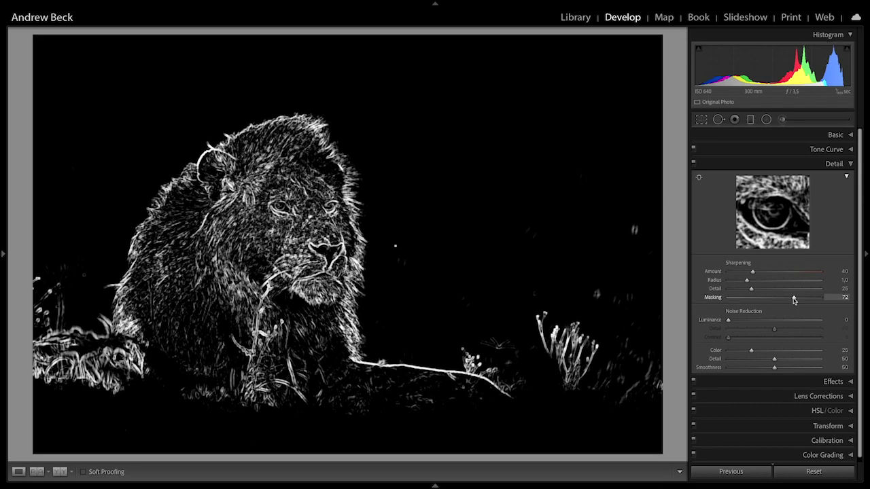
{"action": "left_click_drag", "start_coordinate": [793, 299], "coordinate": [793, 300]}
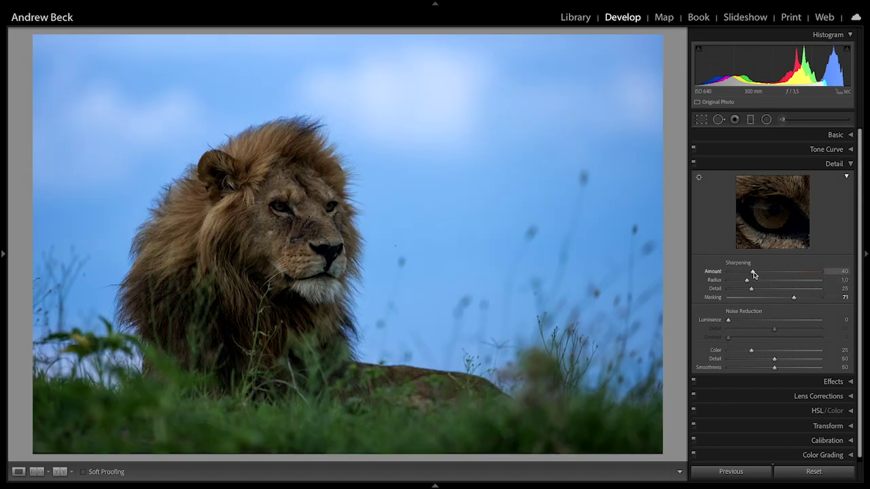
{"action": "left_click_drag", "start_coordinate": [752, 274], "coordinate": [765, 274]}
- Shift the Yellow hue to −6 in the HSL Hue tab and toggle the panel to compare
{"action": "left_click", "coordinate": [816, 411]}
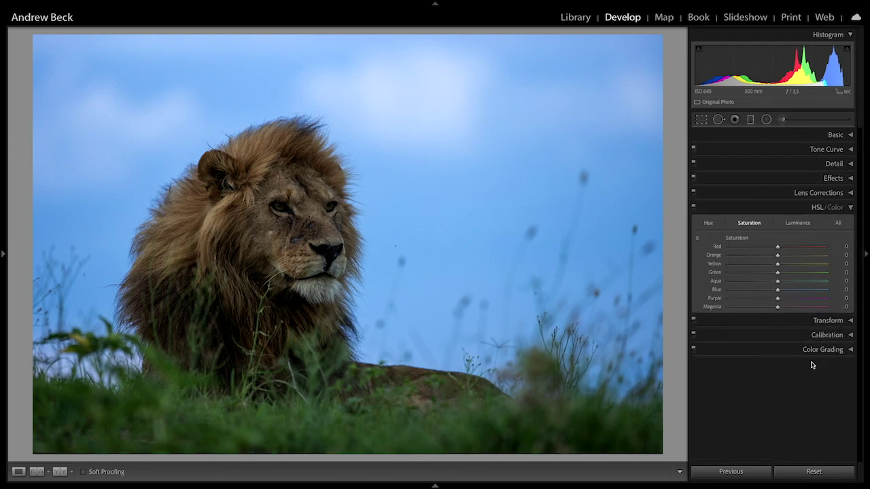
{"action": "left_click", "coordinate": [708, 225]}
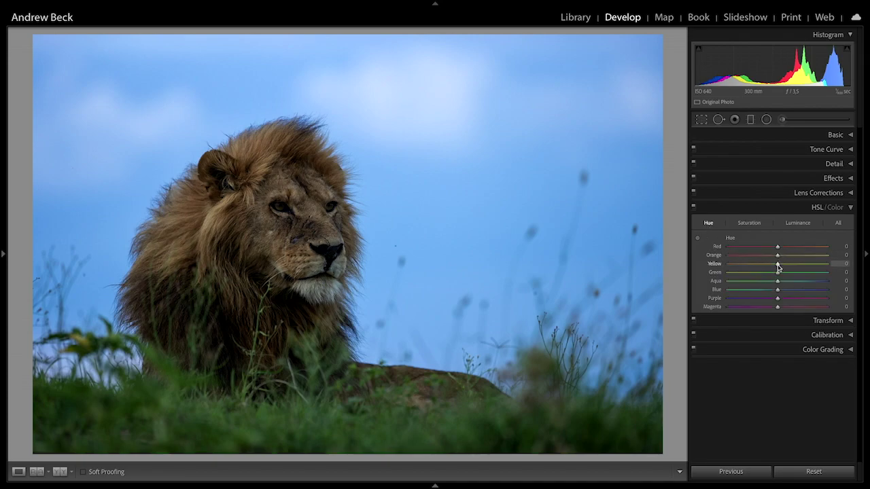
{"action": "mouse_move", "coordinate": [772, 267]}
{"action": "left_mouse_down"}
{"action": "mouse_move", "coordinate": [761, 267]}
{"action": "mouse_move", "coordinate": [774, 267]}
{"action": "left_mouse_up"}
{"action": "left_click", "coordinate": [694, 208]}
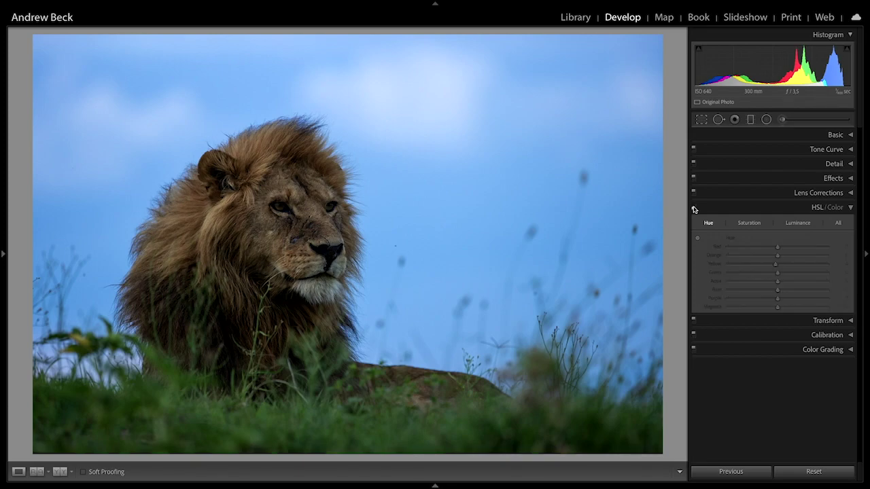
{"action": "left_click", "coordinate": [693, 209]}
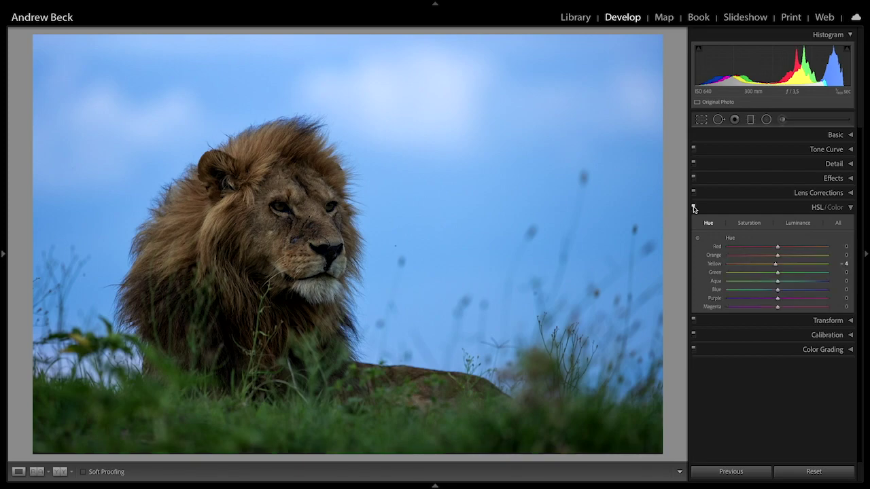
{"action": "left_click", "coordinate": [836, 135]}
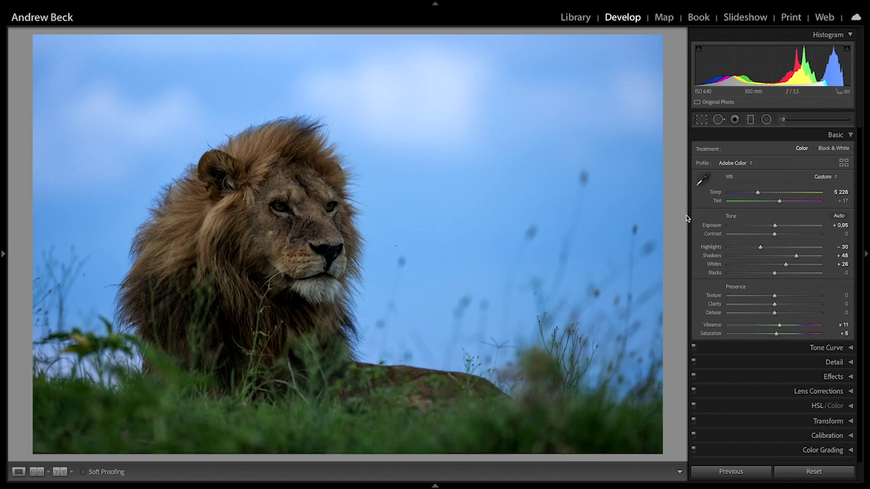
{"action": "key", "text": "backslash"}
{"action": "key", "text": "backslash"}
{"action": "key", "text": "backslash"}
{"action": "key", "text": "backslash"}
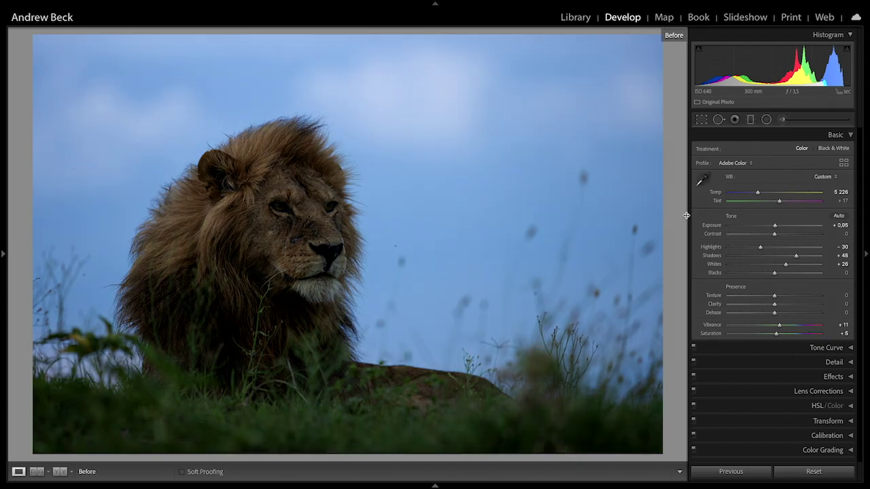
{"action": "key", "text": "backslash"}
{"action": "key", "text": "backslash"}
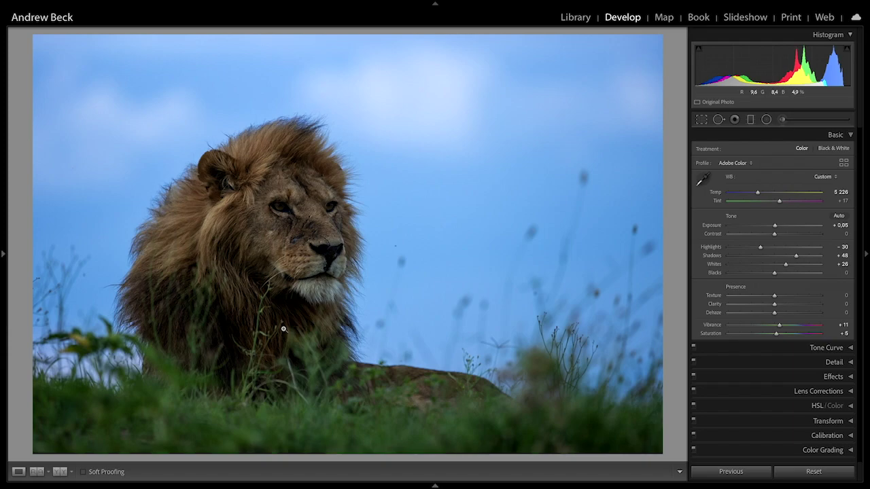
{"action": "key", "text": "Right"}
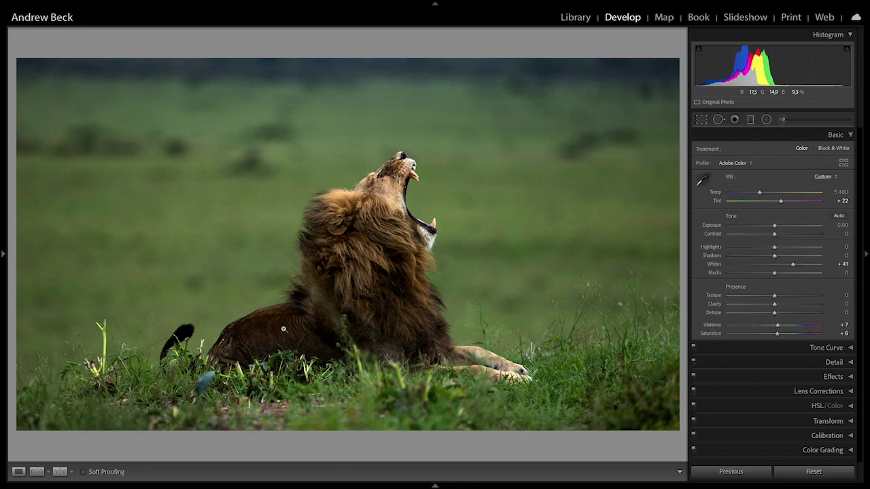
{"action": "key", "text": "Left"}
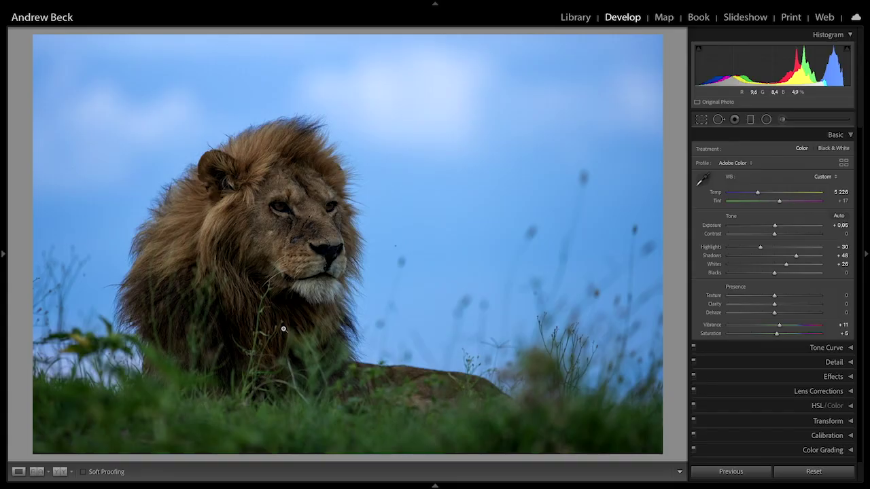
{"action": "key", "text": "backslash"}
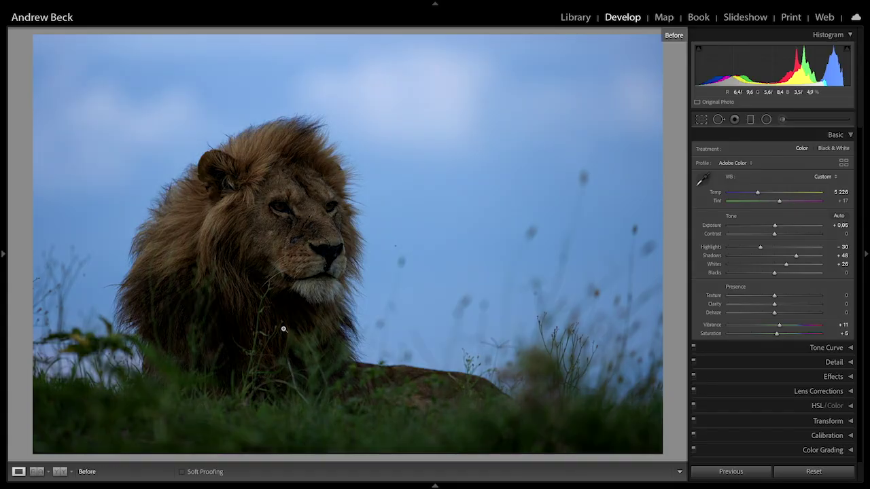
{"action": "key", "text": "backslash"}
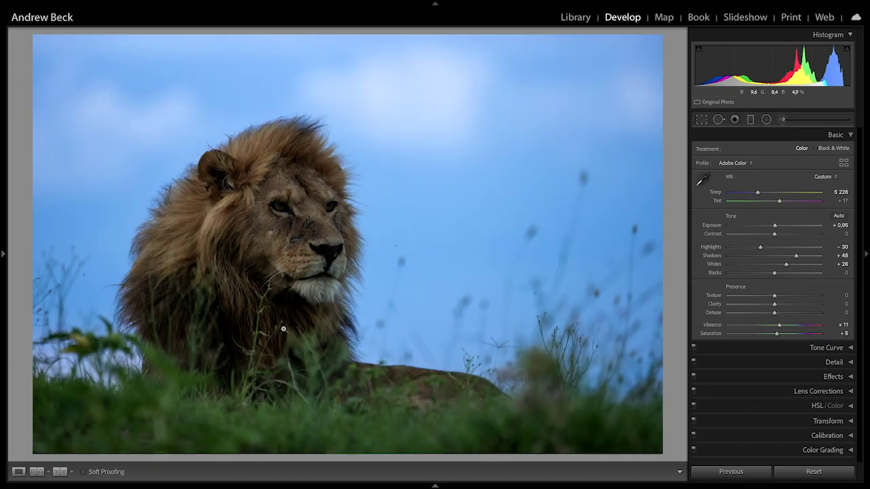